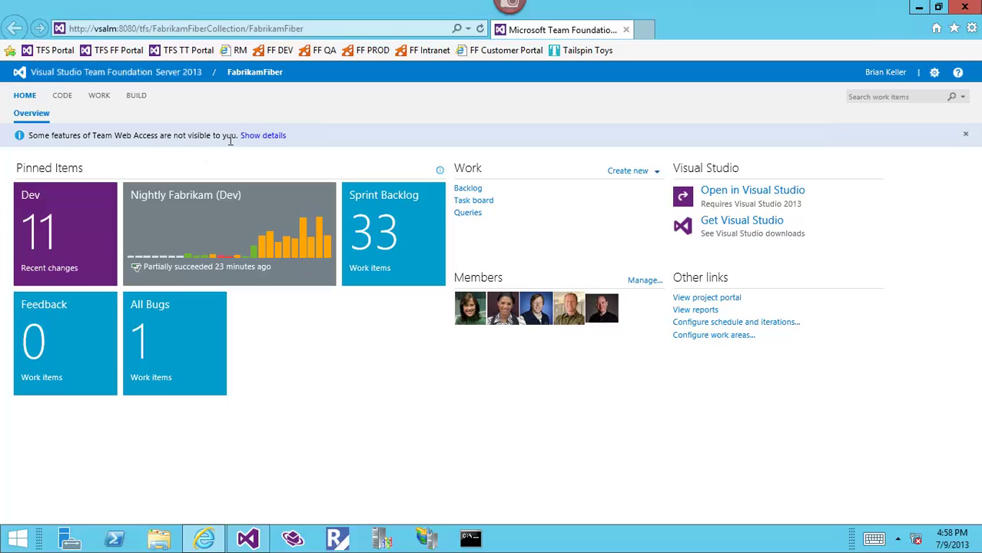
- Expand the notice about missing Team Web Access features and review the Stakeholder features in the server's access level settings
{"action": "left_click", "coordinate": [274, 140]}
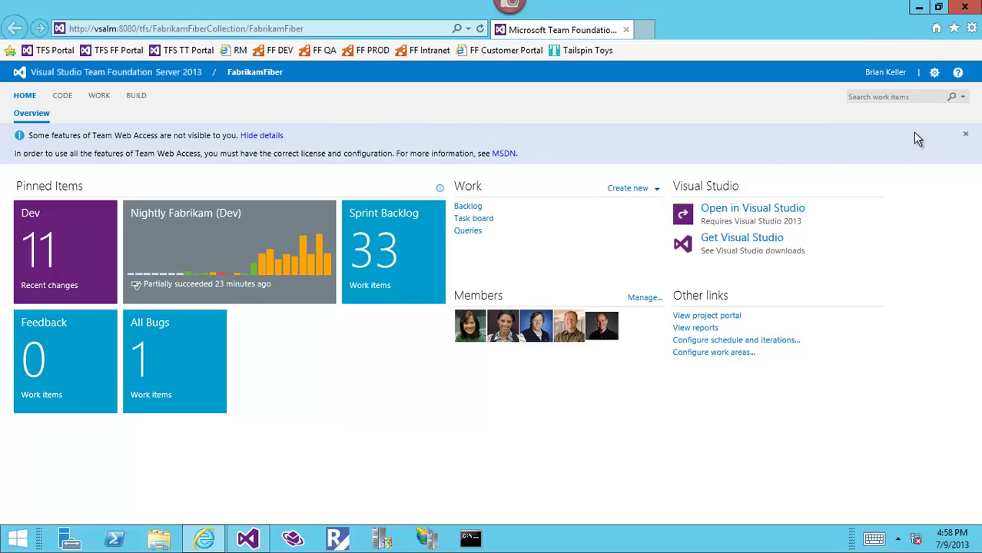
{"action": "left_click", "coordinate": [934, 75]}
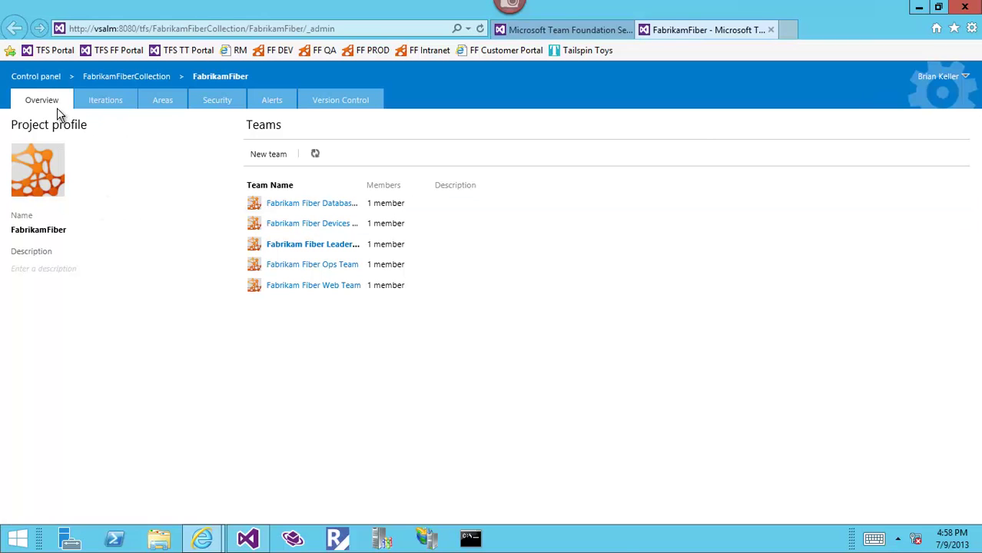
{"action": "left_click", "coordinate": [35, 76]}
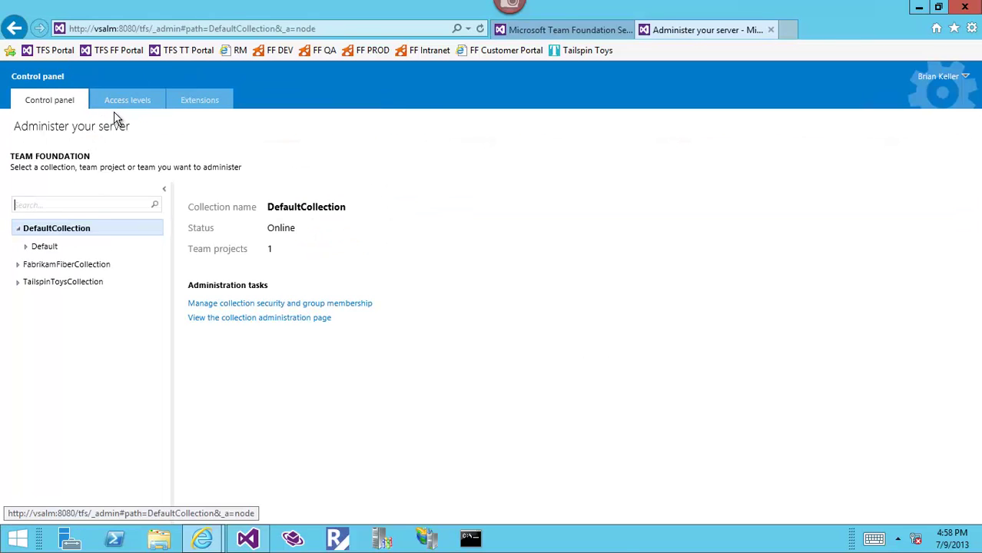
{"action": "left_click", "coordinate": [127, 101]}
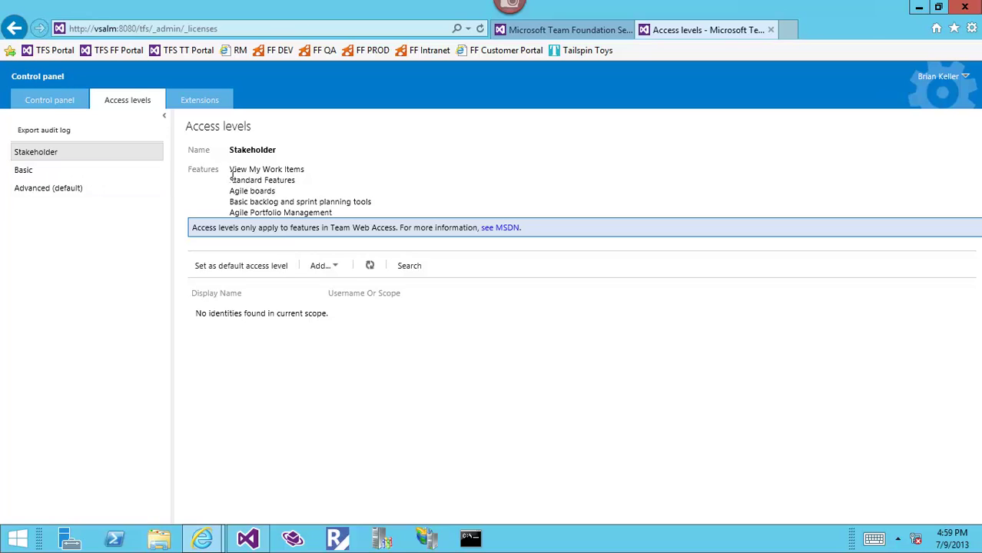
{"action": "left_click_drag", "start_coordinate": [230, 168], "coordinate": [316, 181]}
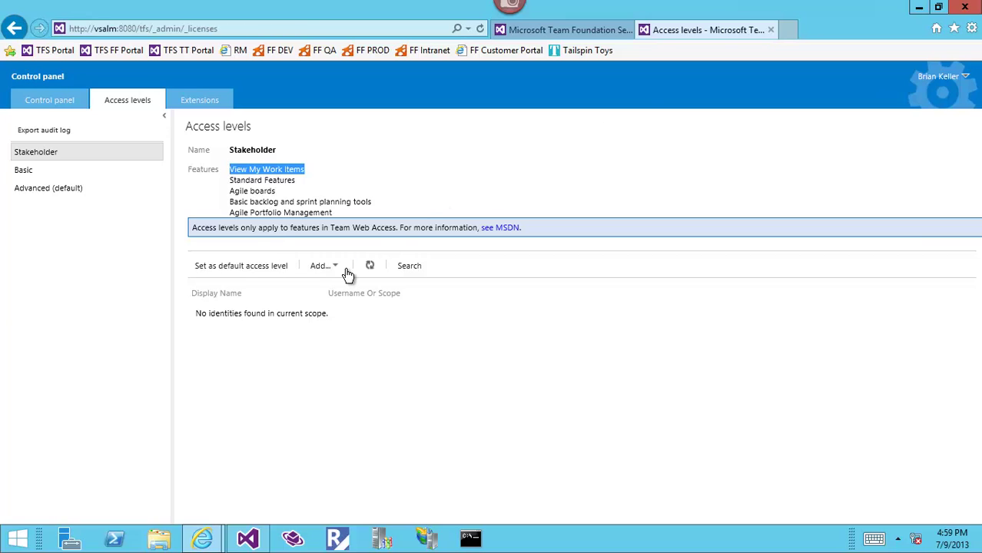
- Add your own Windows account to the Advanced access level, save it, and reload the FabrikamFiber home page
{"action": "left_click", "coordinate": [58, 189]}
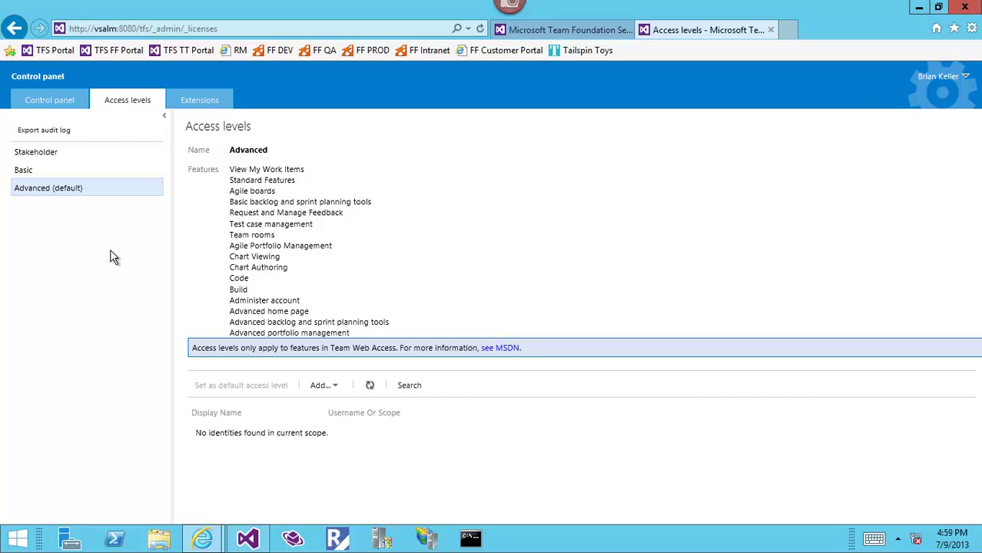
{"action": "left_click", "coordinate": [321, 385]}
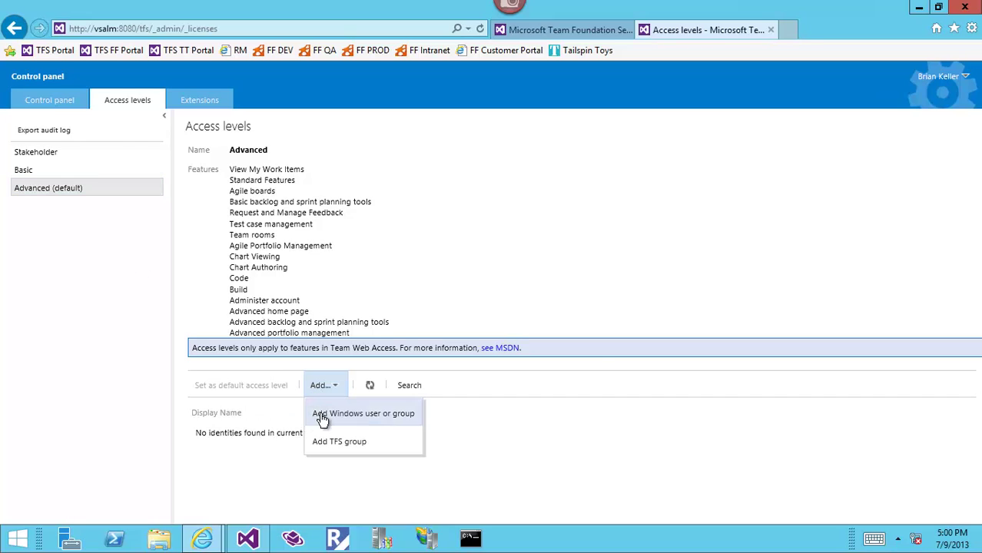
{"action": "left_click", "coordinate": [327, 413]}
{"action": "type", "text": "Brian"}
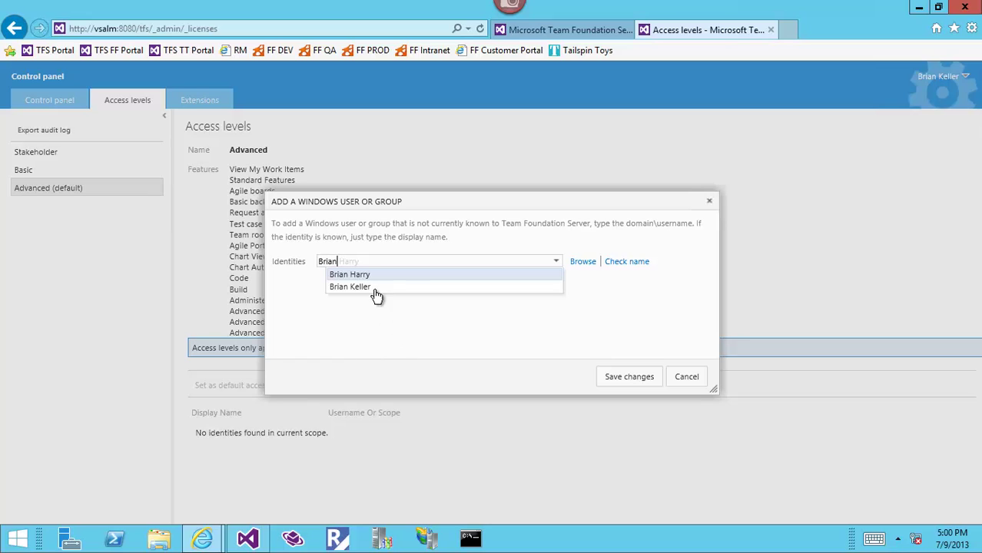
{"action": "left_click", "coordinate": [357, 286]}
{"action": "left_click", "coordinate": [631, 376]}
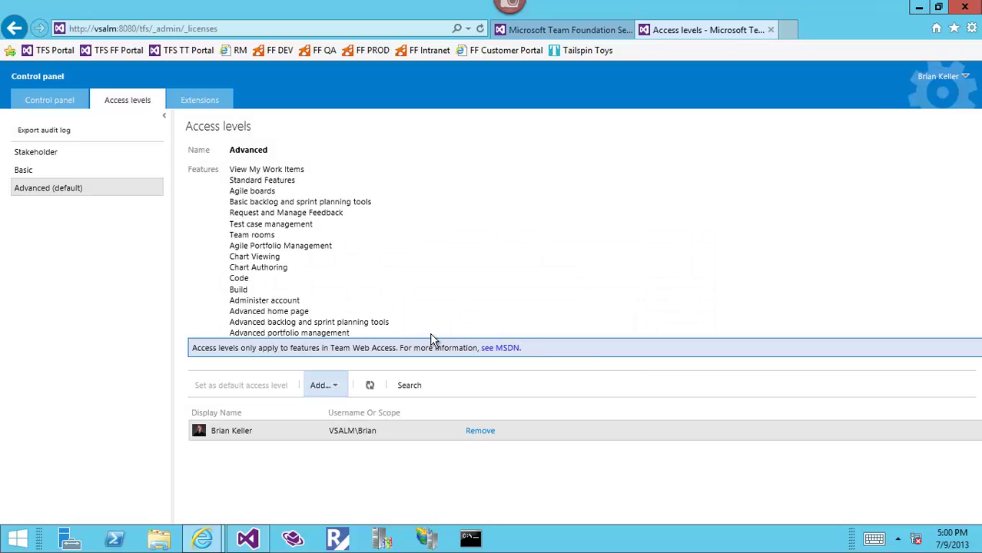
{"action": "left_click", "coordinate": [534, 30]}
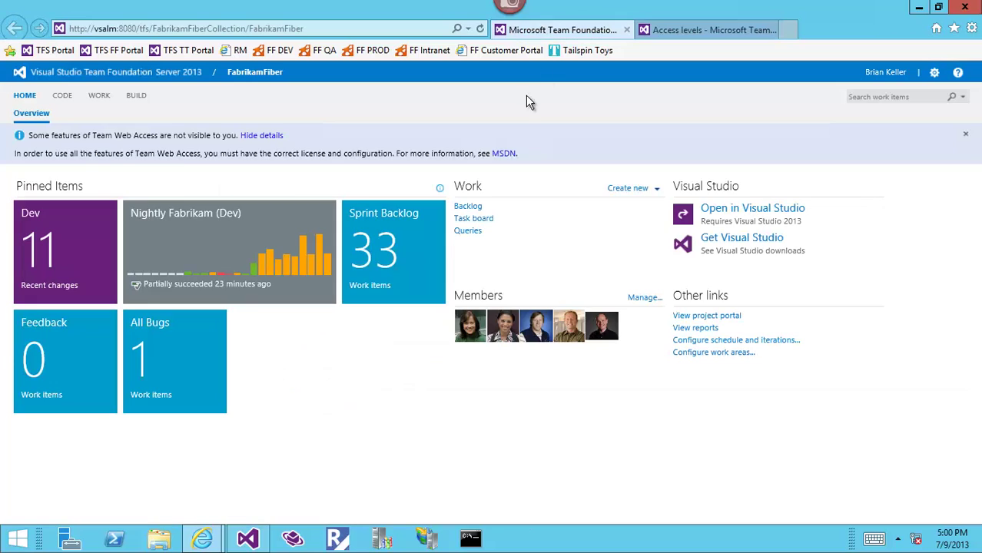
{"action": "left_click", "coordinate": [480, 28]}
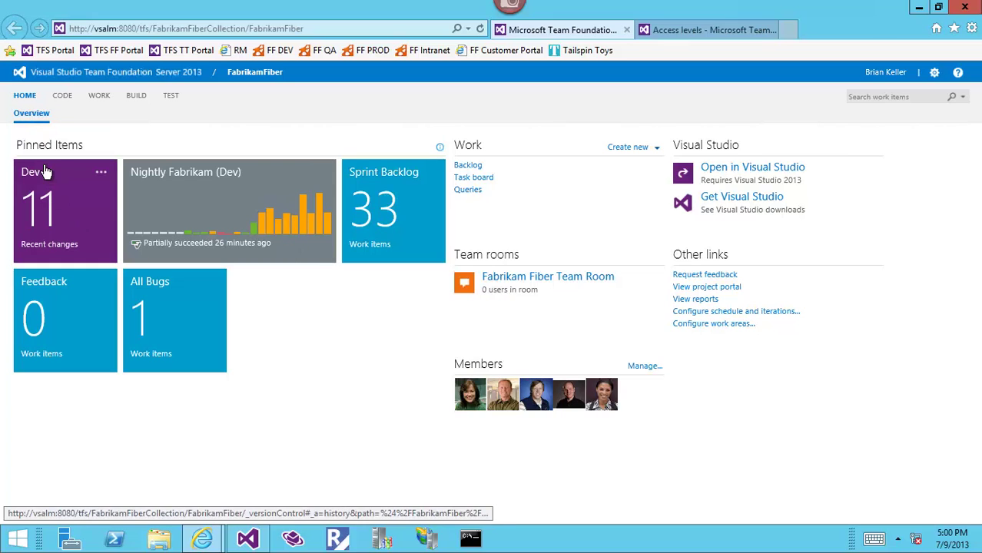
- Run the Product Backlog team query, view the bug about Canadian addresses in full, and return to the results
{"action": "left_click", "coordinate": [470, 192]}
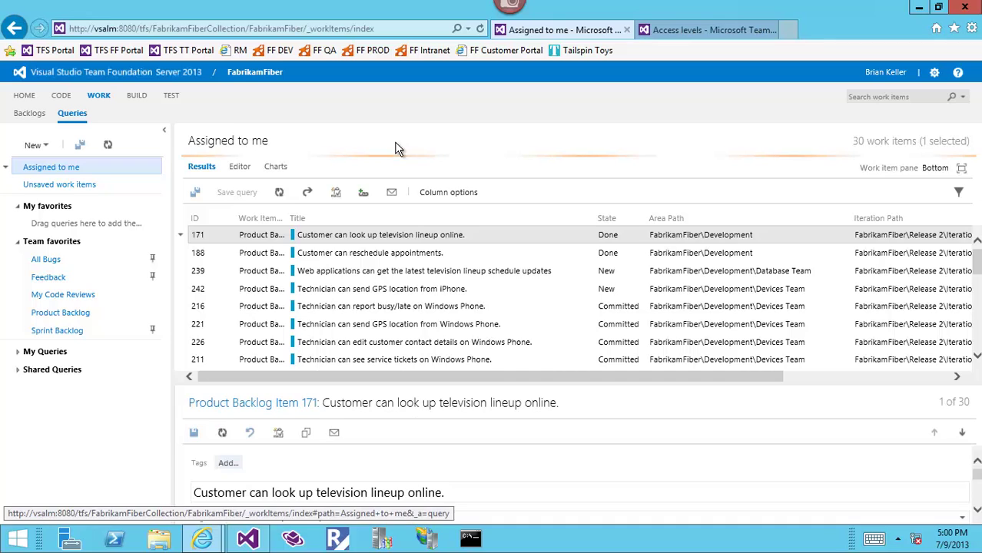
{"action": "left_click", "coordinate": [39, 313]}
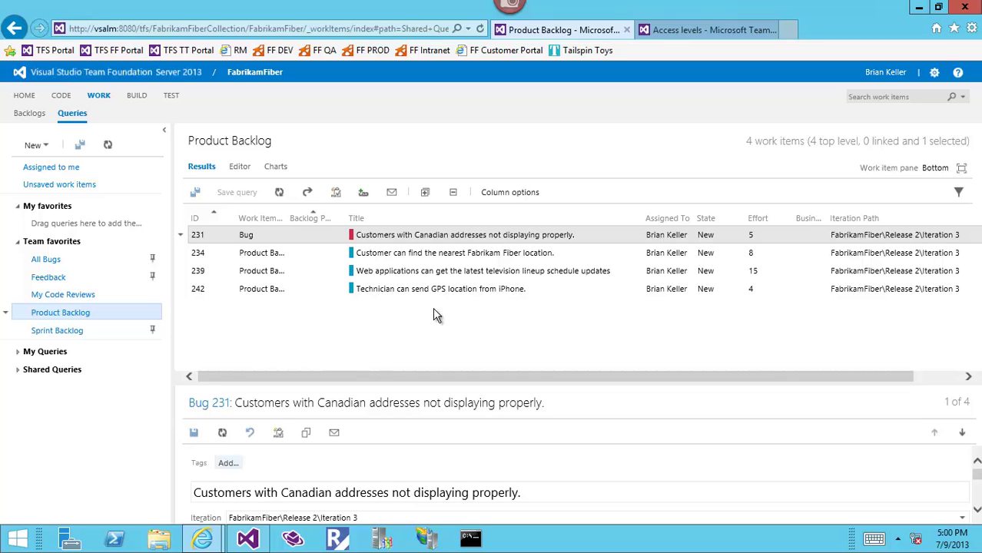
{"action": "double_click", "coordinate": [420, 236]}
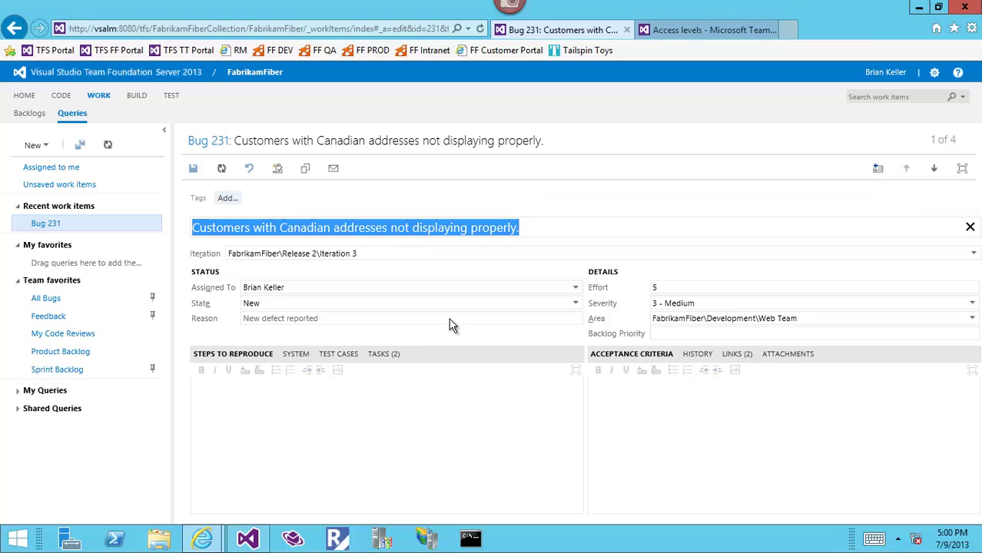
{"action": "left_click", "coordinate": [878, 170]}
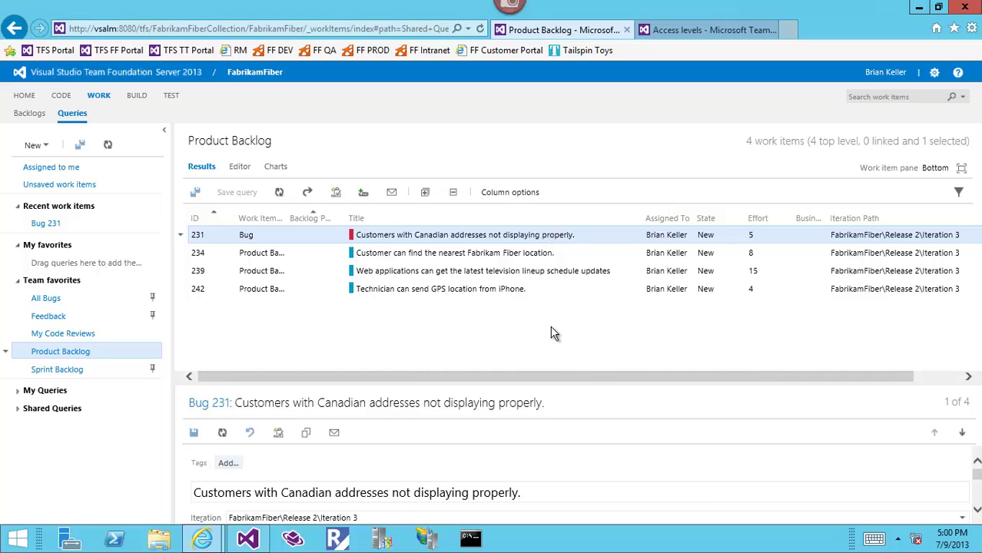
- Open the Canadian addresses bug in a new window from the query results, and return to the Product Backlog query
{"action": "left_click", "coordinate": [180, 236]}
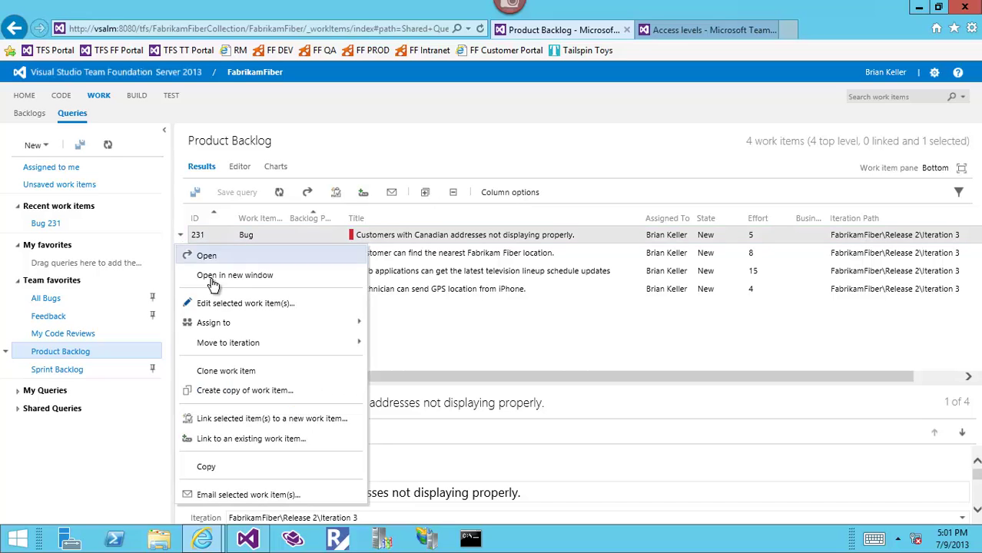
{"action": "left_click", "coordinate": [282, 281]}
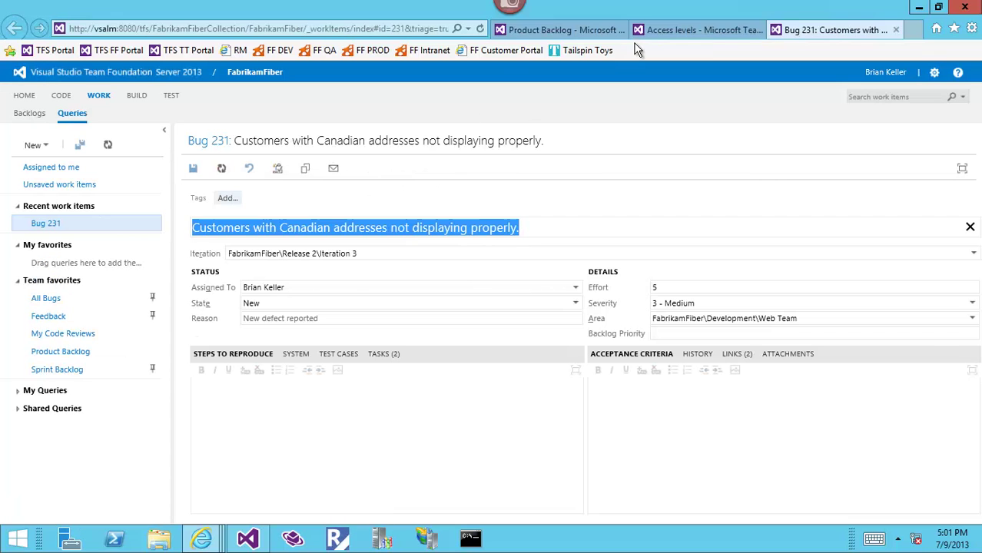
{"action": "left_click", "coordinate": [571, 28]}
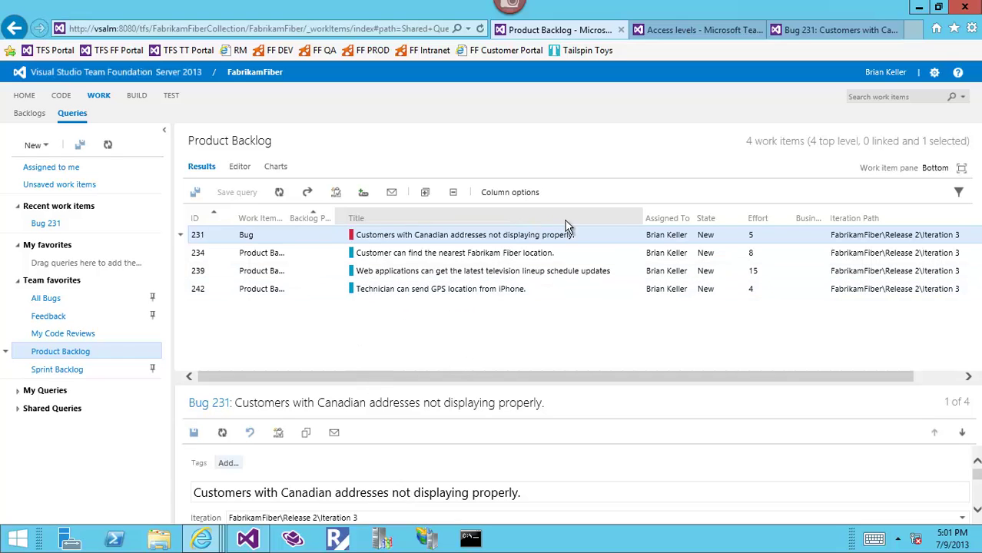
- View the Product Backlog query results full screen with the work item pane collapsed, and exit full screen
{"action": "left_click", "coordinate": [962, 171]}
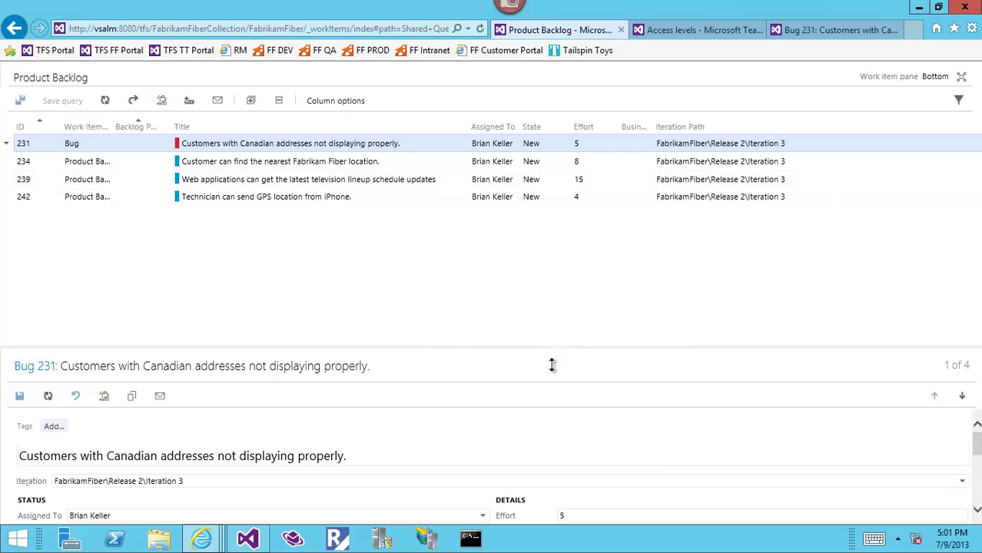
{"action": "left_click_drag", "start_coordinate": [552, 366], "coordinate": [526, 512]}
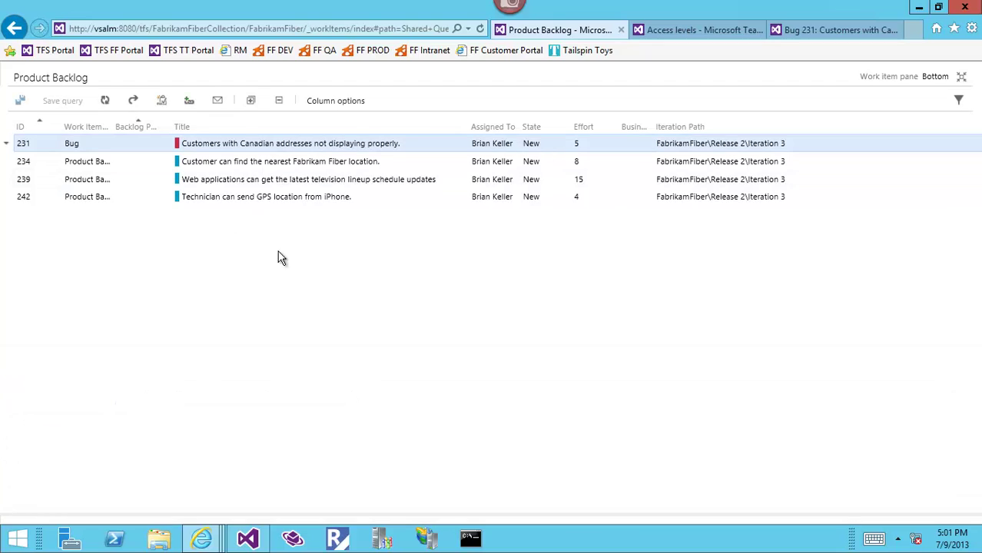
{"action": "left_click", "coordinate": [961, 80]}
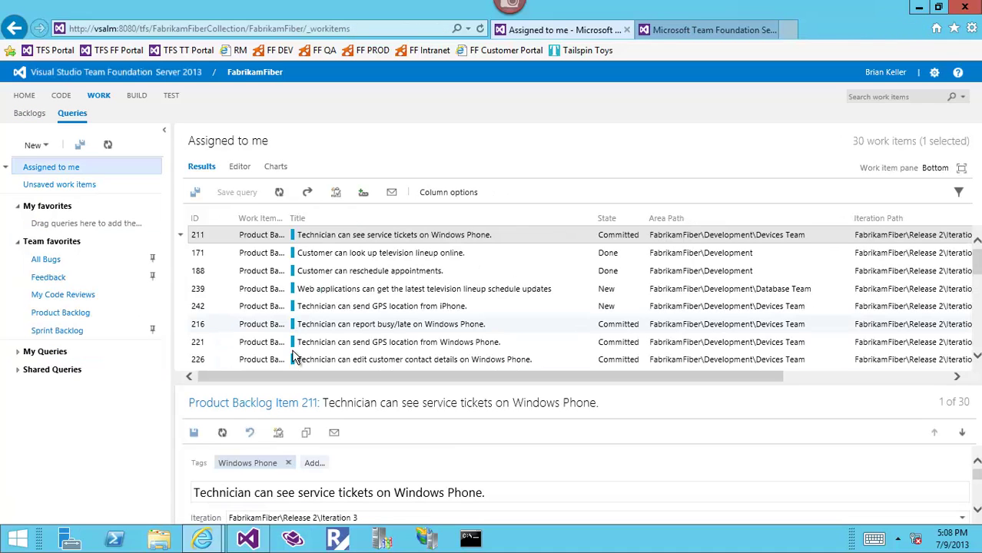
- Show the Fabrikam Fiber Leadership Team backlog items as a board
{"action": "left_click", "coordinate": [31, 116]}
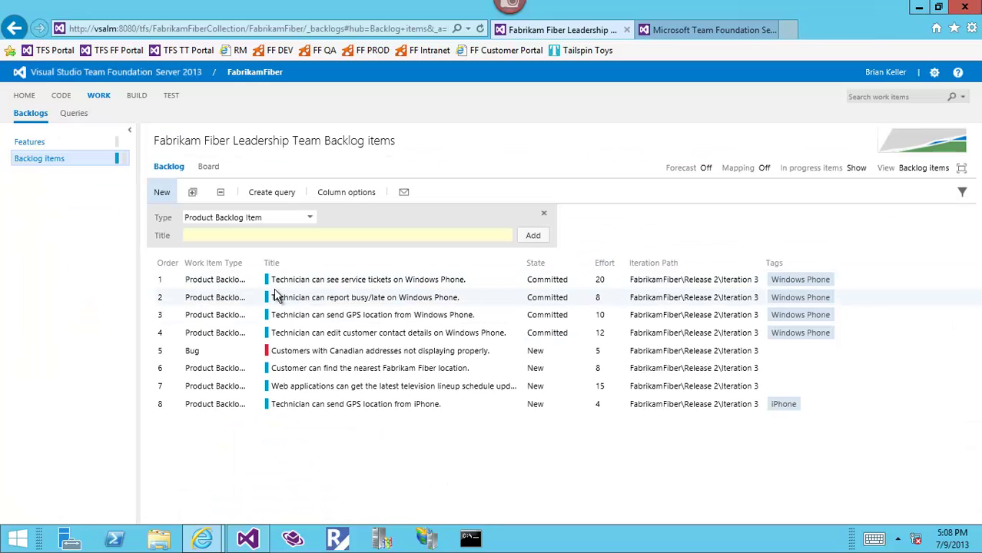
{"action": "left_click", "coordinate": [207, 166]}
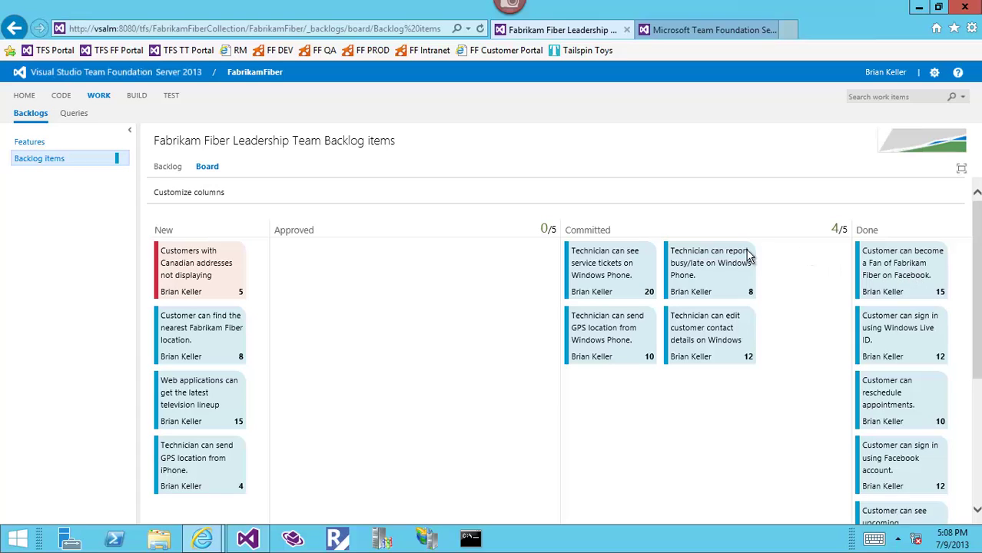
- Open the Canadian addresses bug from the board to check its email option, and close the bug without changes
{"action": "double_click", "coordinate": [193, 269]}
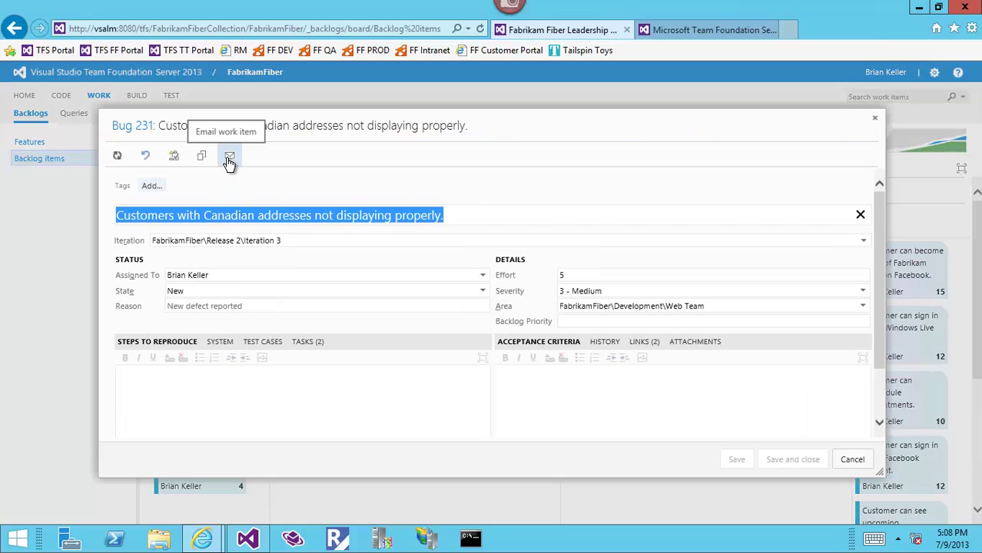
{"action": "left_click", "coordinate": [229, 160]}
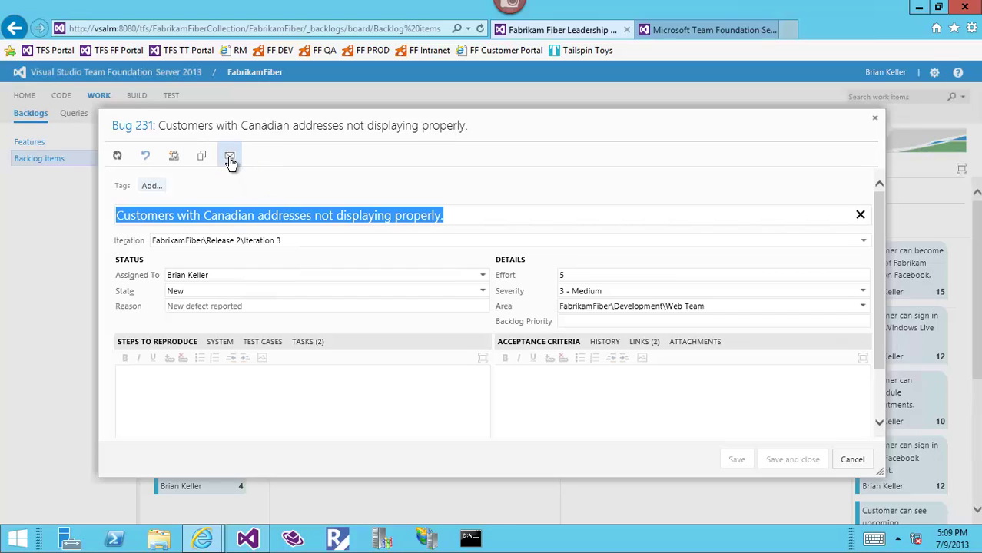
{"action": "left_click", "coordinate": [874, 125]}
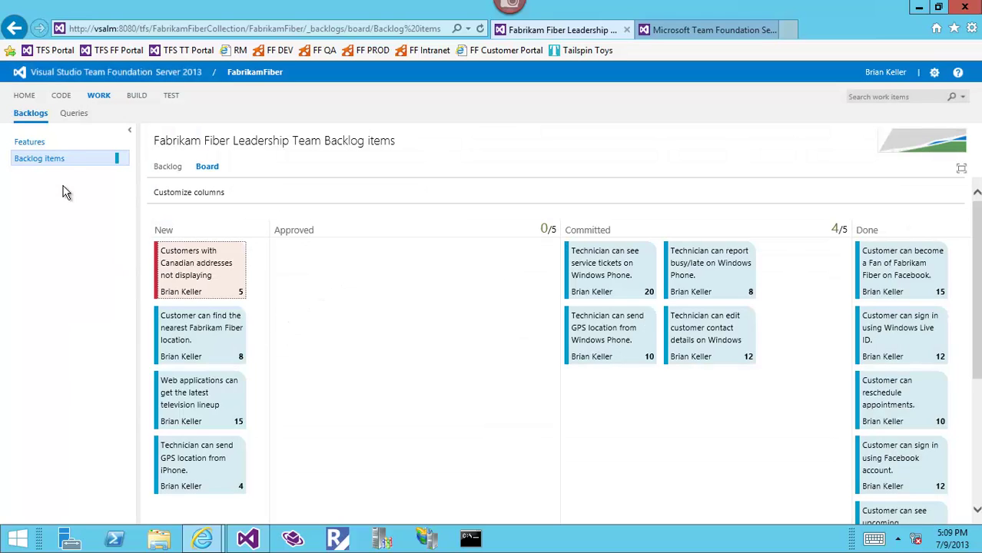
- Open backlog item 211 from the Assigned to me query, preview its email form, and cancel without sending
{"action": "left_click", "coordinate": [77, 116]}
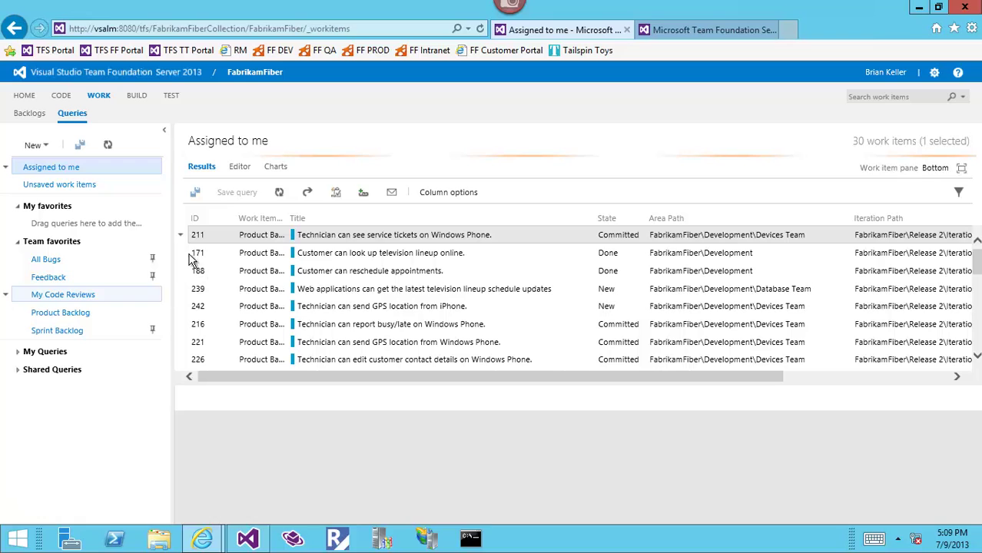
{"action": "left_click", "coordinate": [181, 236]}
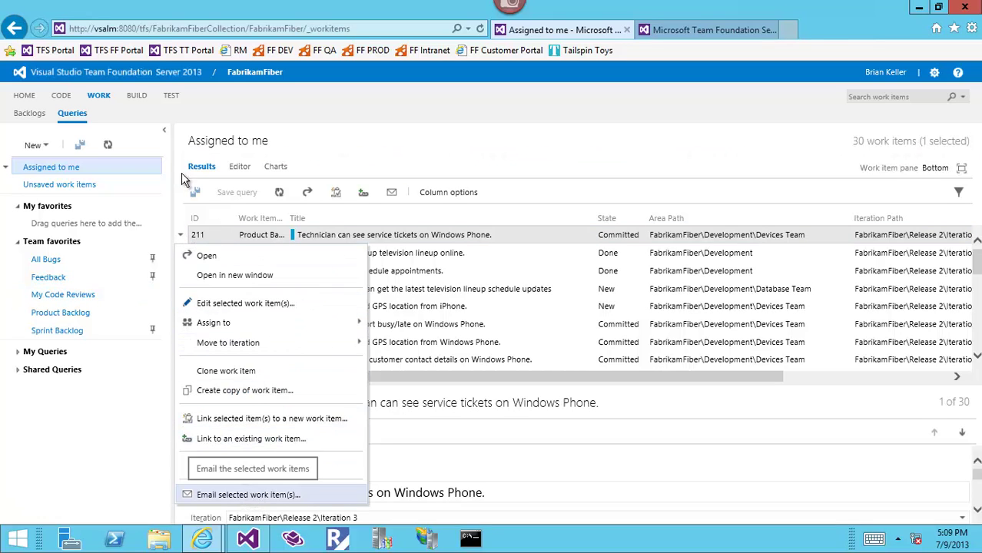
{"action": "left_click", "coordinate": [327, 236]}
{"action": "double_click", "coordinate": [327, 236]}
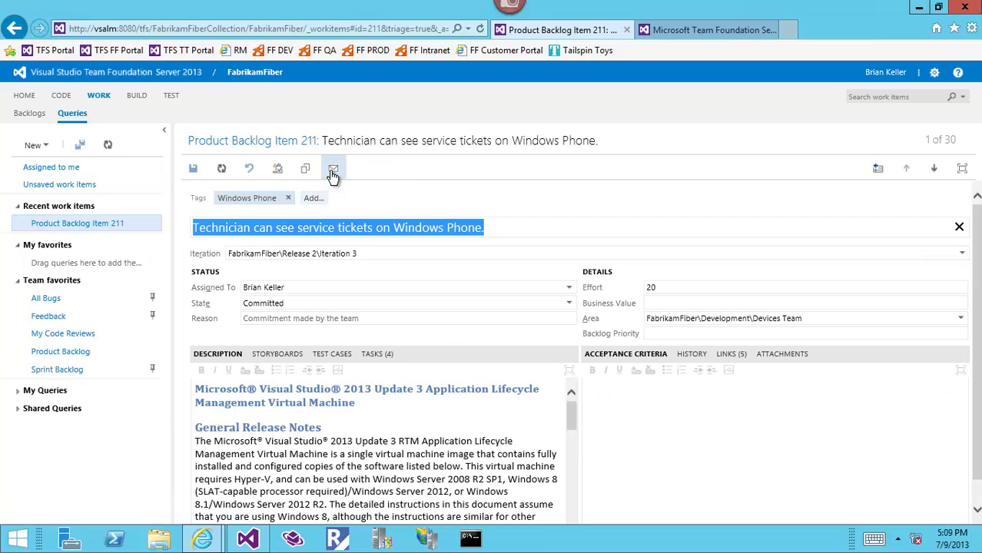
{"action": "left_click", "coordinate": [333, 169]}
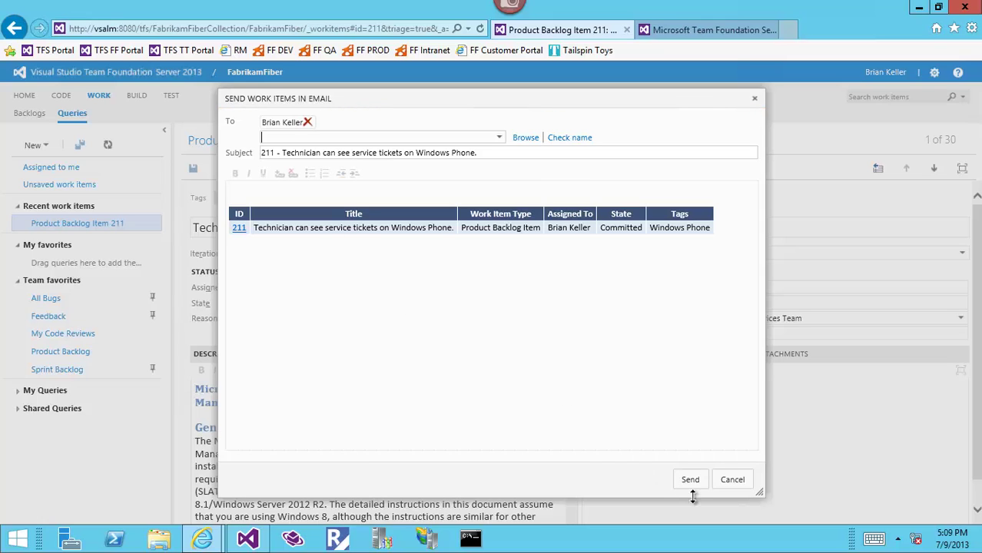
{"action": "left_click", "coordinate": [732, 481]}
{"action": "left_click", "coordinate": [541, 324]}
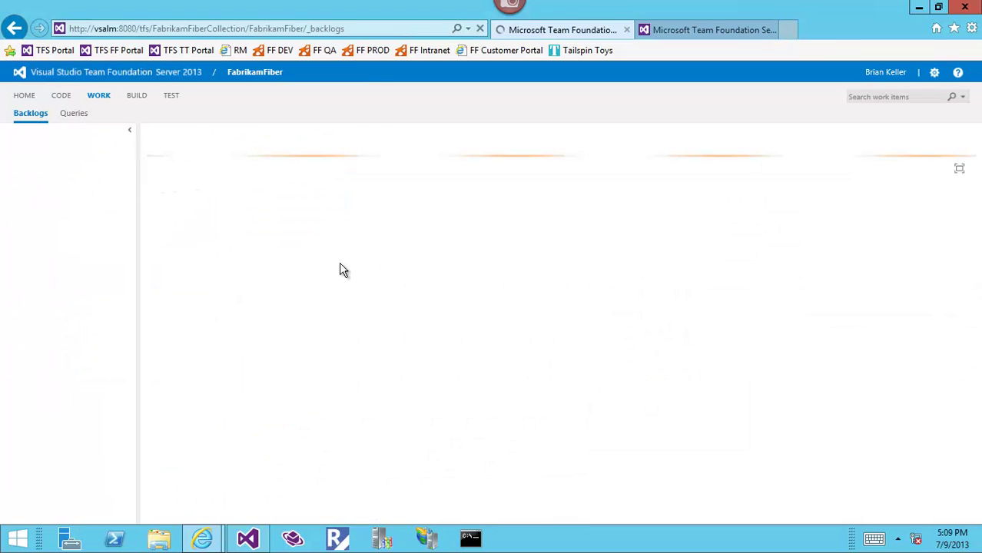
- Open the first backlog item, about service tickets on Windows Phone, from the backlog and maximize its description field
{"action": "double_click", "coordinate": [275, 279]}
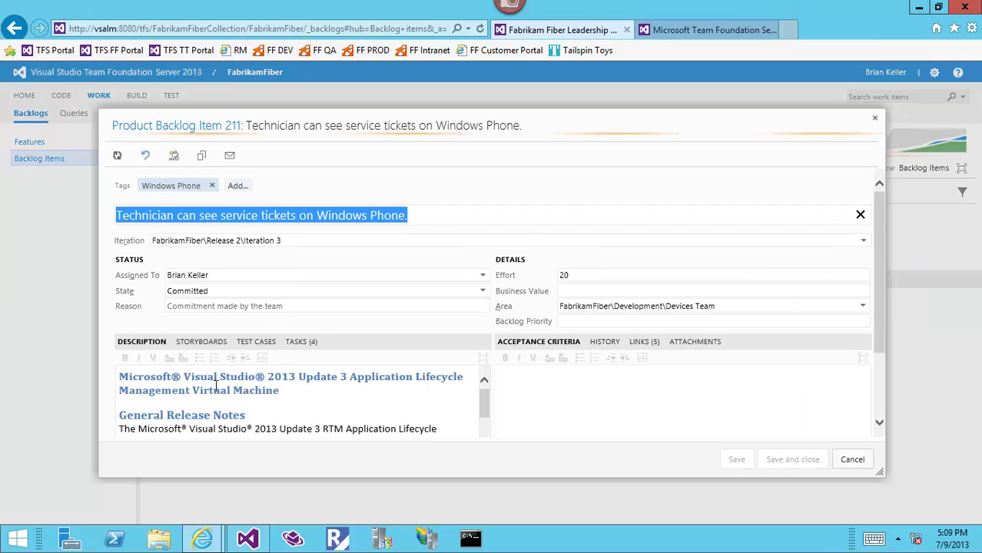
{"action": "scroll", "coordinate": [393, 401], "scroll_direction": "down", "scroll_amount": 1}
{"action": "scroll", "coordinate": [393, 401], "scroll_direction": "down", "scroll_amount": 5}
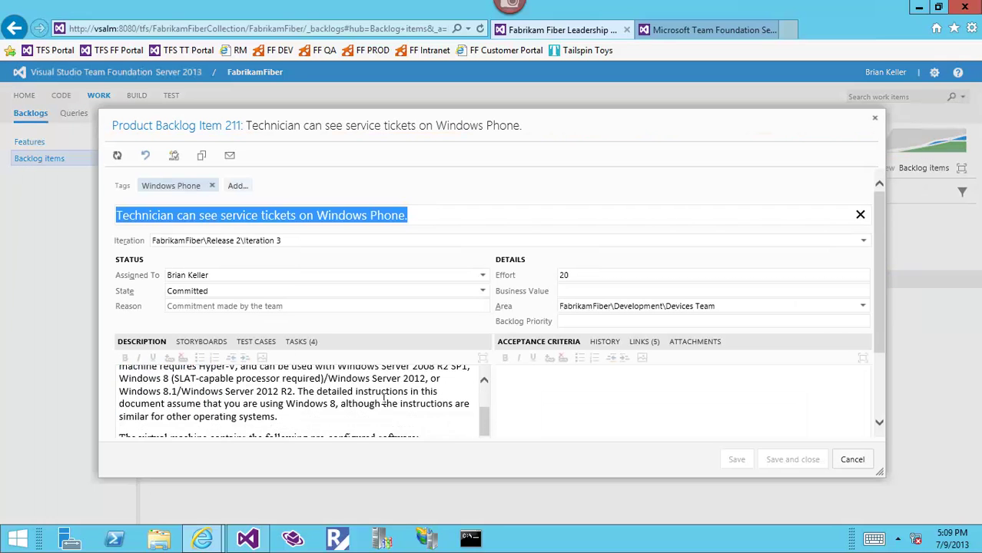
{"action": "scroll", "coordinate": [385, 400], "scroll_direction": "up", "scroll_amount": 2}
{"action": "scroll", "coordinate": [385, 401], "scroll_direction": "up", "scroll_amount": 5}
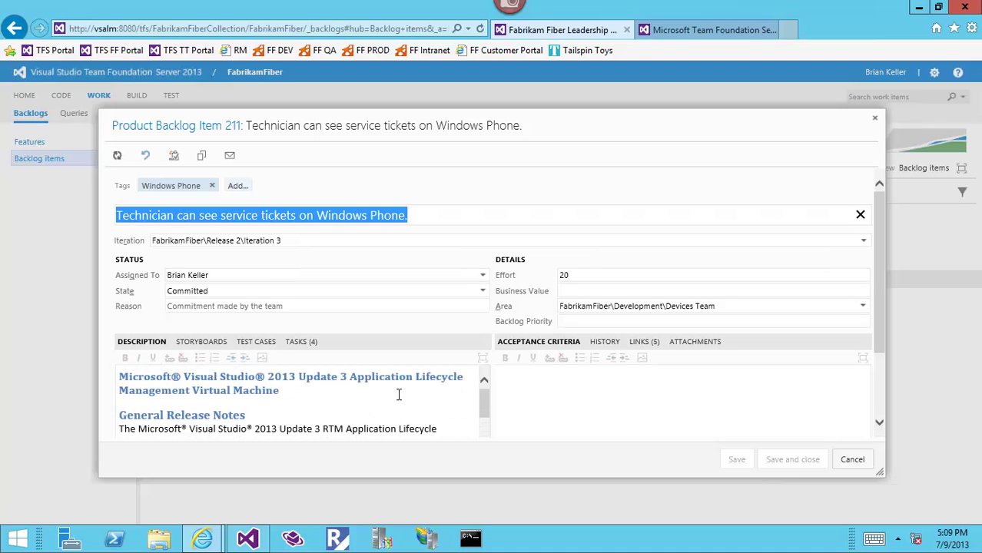
{"action": "left_click", "coordinate": [472, 363]}
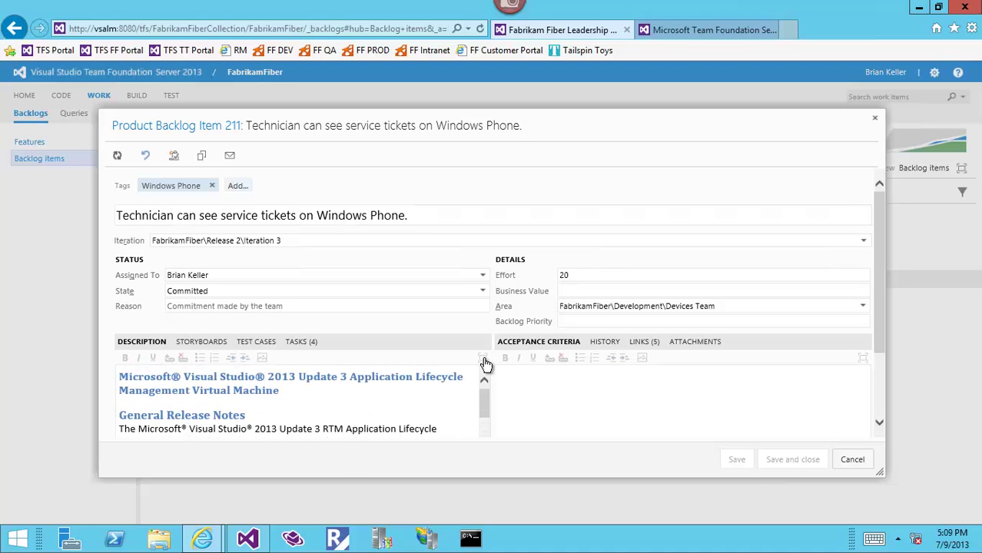
{"action": "left_click", "coordinate": [484, 359]}
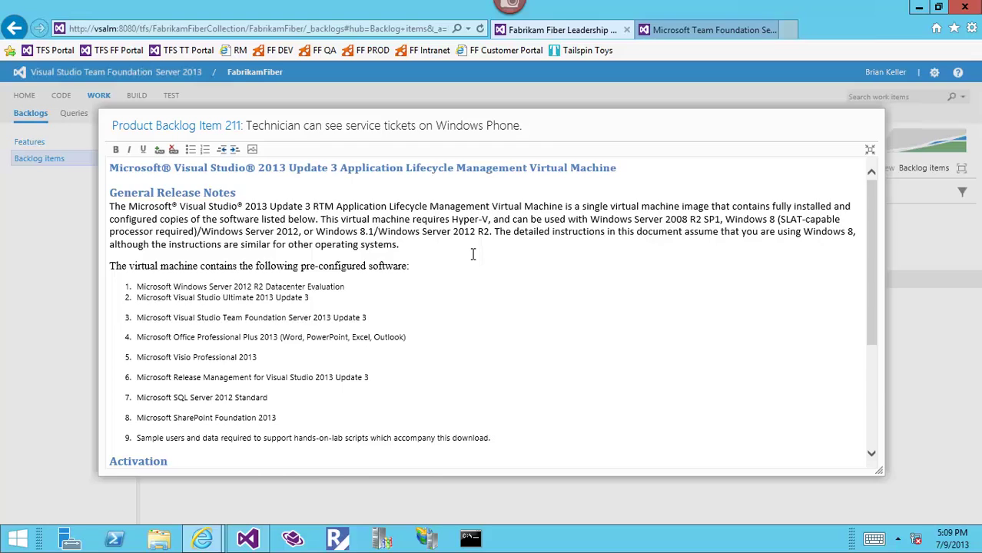
- Read through the maximized description, from the general release notes to the rollback section and back
{"action": "scroll", "coordinate": [473, 254], "scroll_direction": "down", "scroll_amount": 3}
{"action": "scroll", "coordinate": [600, 259], "scroll_direction": "up", "scroll_amount": 5}
{"action": "scroll", "coordinate": [611, 276], "scroll_direction": "down", "scroll_amount": 8}
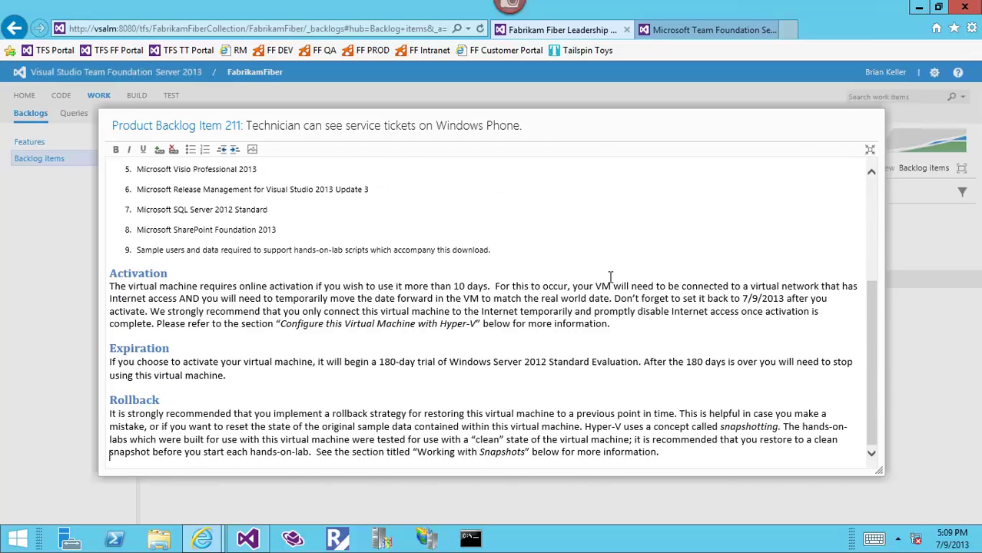
{"action": "scroll", "coordinate": [610, 284], "scroll_direction": "up", "scroll_amount": 6}
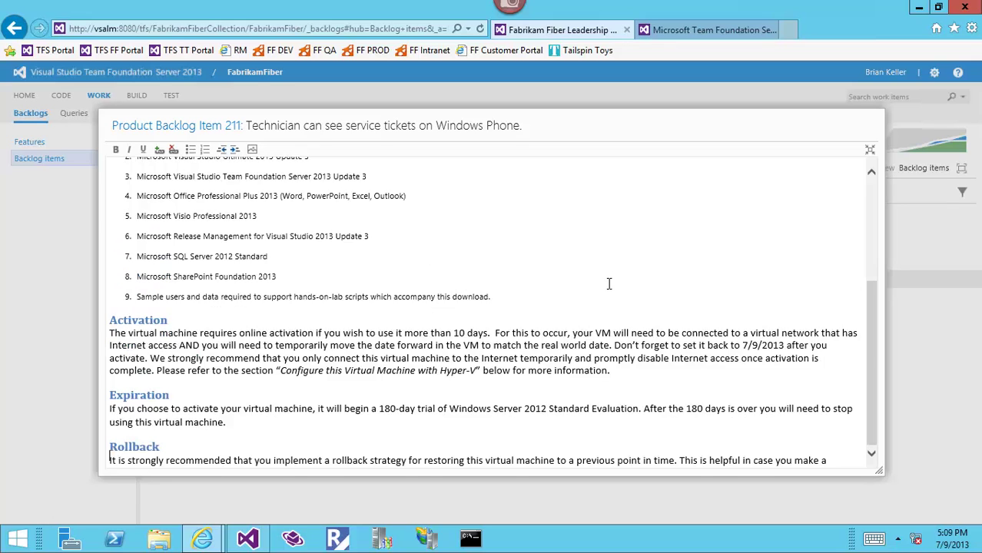
{"action": "scroll", "coordinate": [600, 288], "scroll_direction": "down", "scroll_amount": 8}
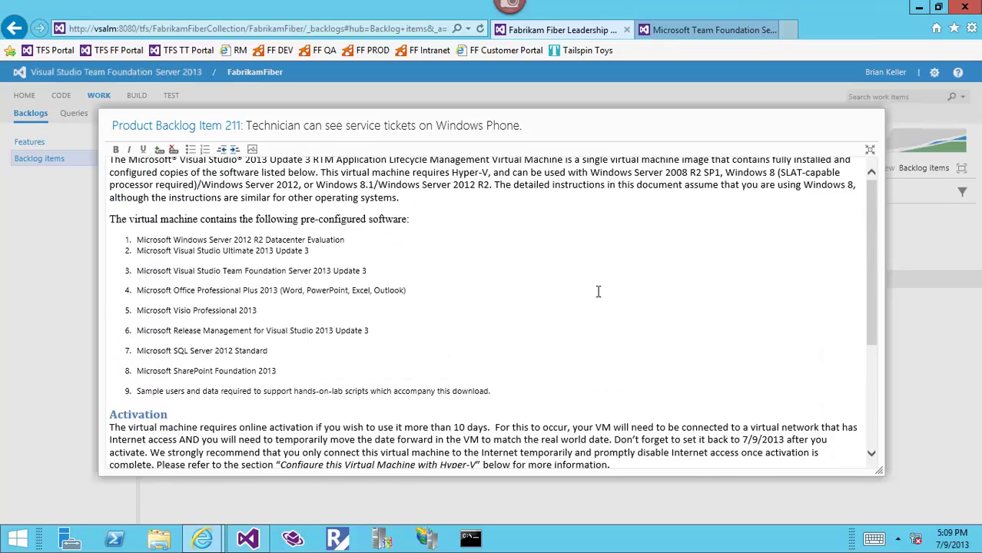
{"action": "scroll", "coordinate": [592, 292], "scroll_direction": "up", "scroll_amount": 8}
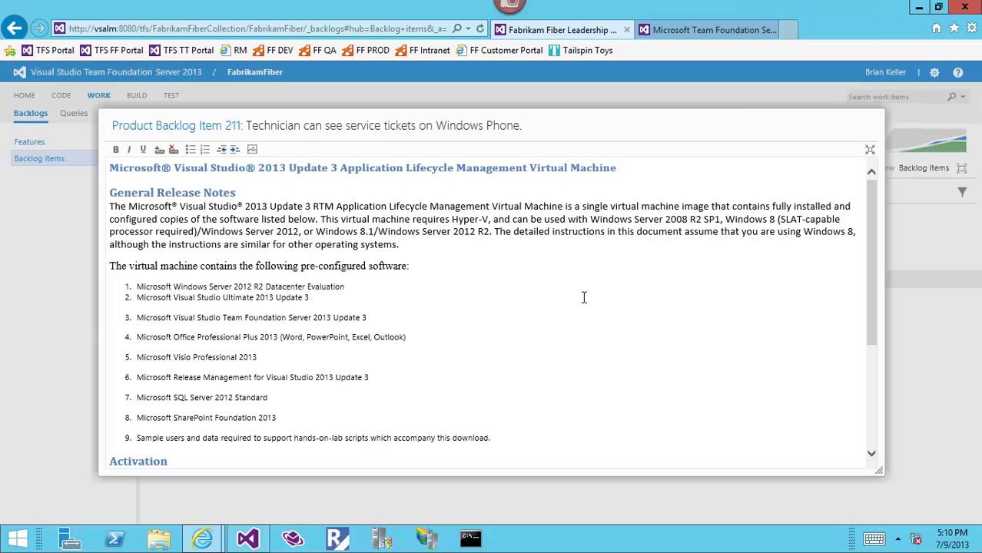